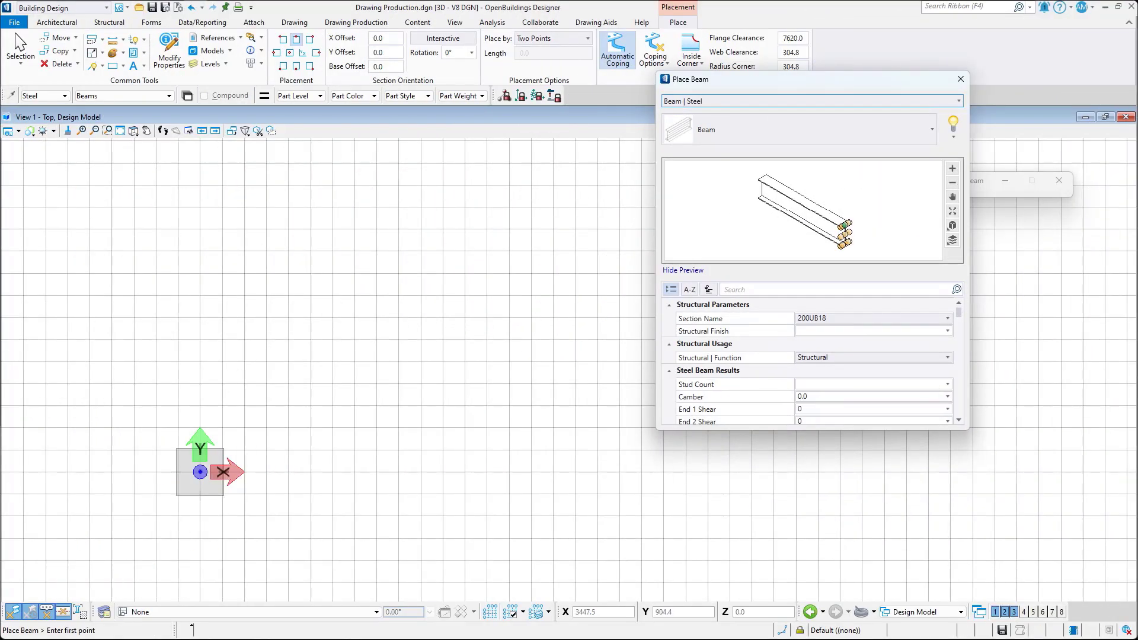
- Place a horizontal 200UB18 steel beam by two points, about 4975 long, above and right of the origin
scroll(274, 452, "up", 2)
left_click(552, 38)
left_click(536, 53)
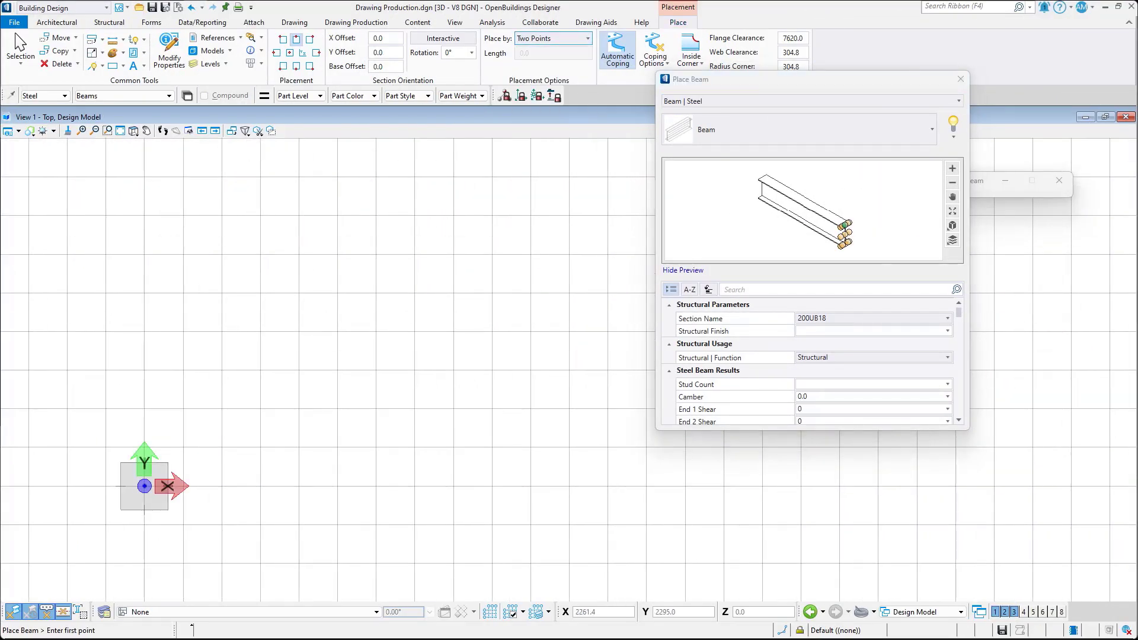
left_click(202, 401)
left_click(394, 401)
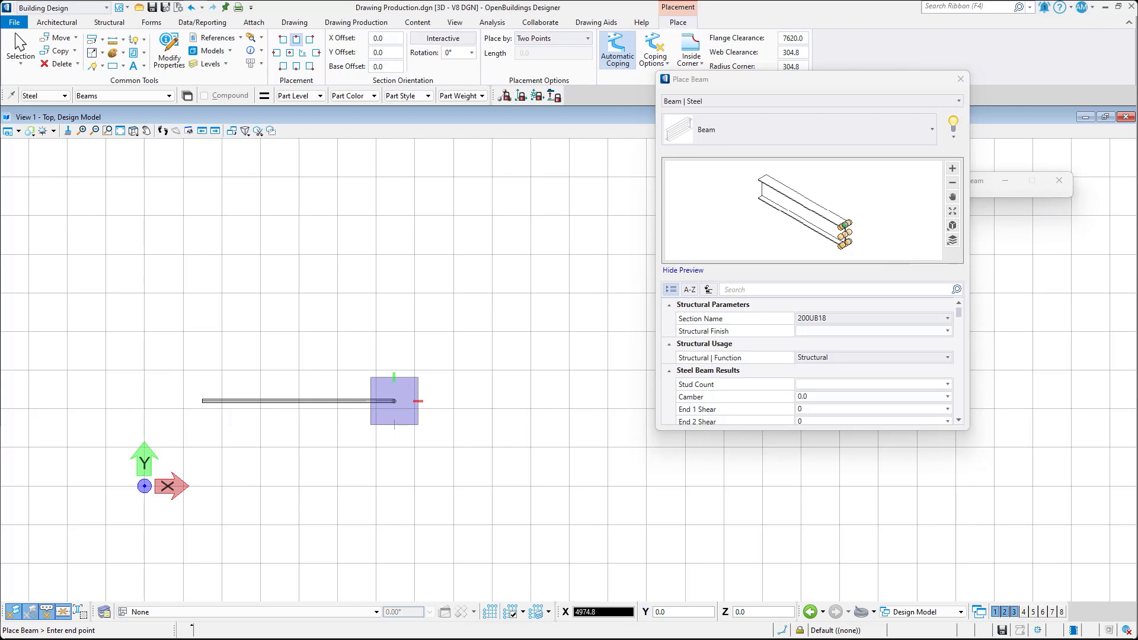
- Set the beam section to C35030 and place a second beam of similar length below the first
left_click(948, 319)
scroll(871, 439, "down", 3)
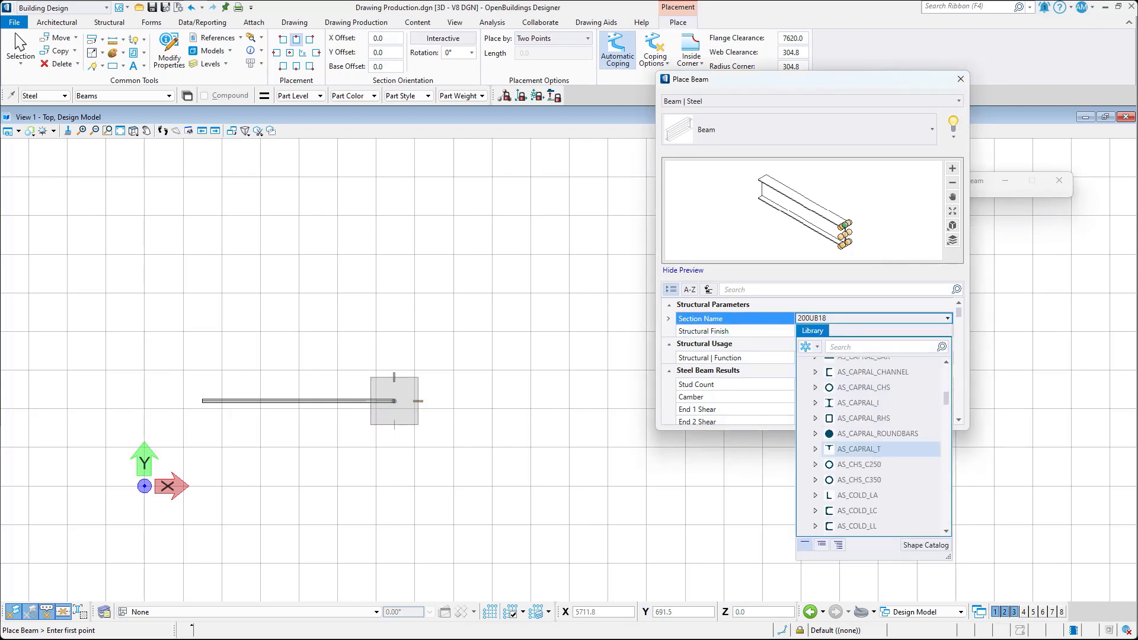
left_click(847, 440)
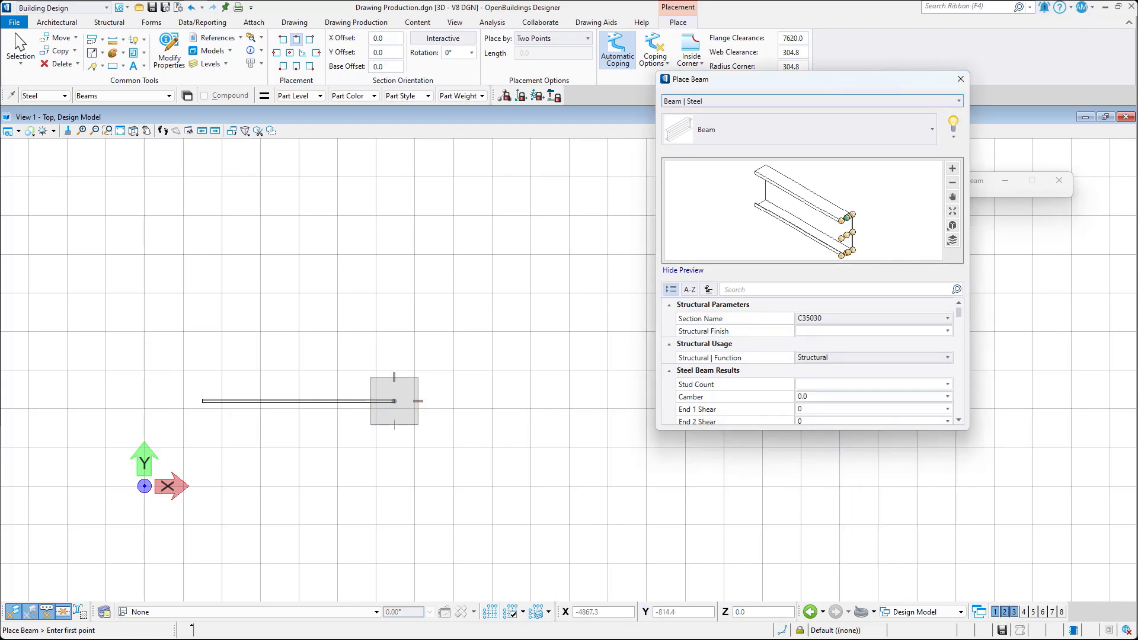
- Set the beam section to RHS 200 X 50 X 3 and place a third beam below the other two
left_click(947, 319)
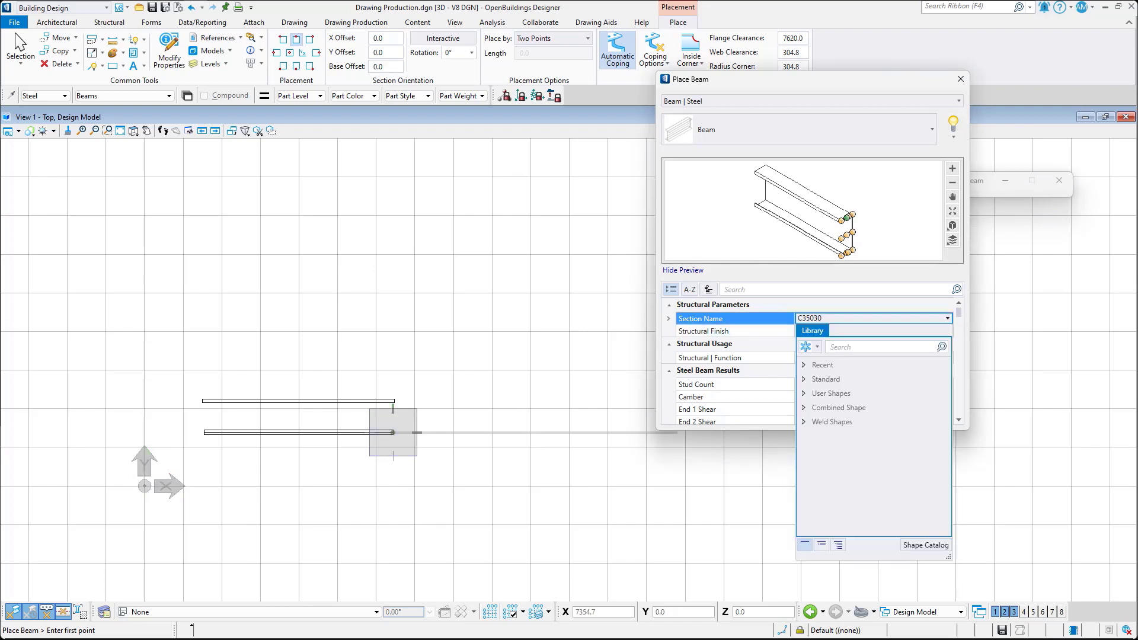
scroll(871, 462, "down", 5)
scroll(871, 461, "down", 10)
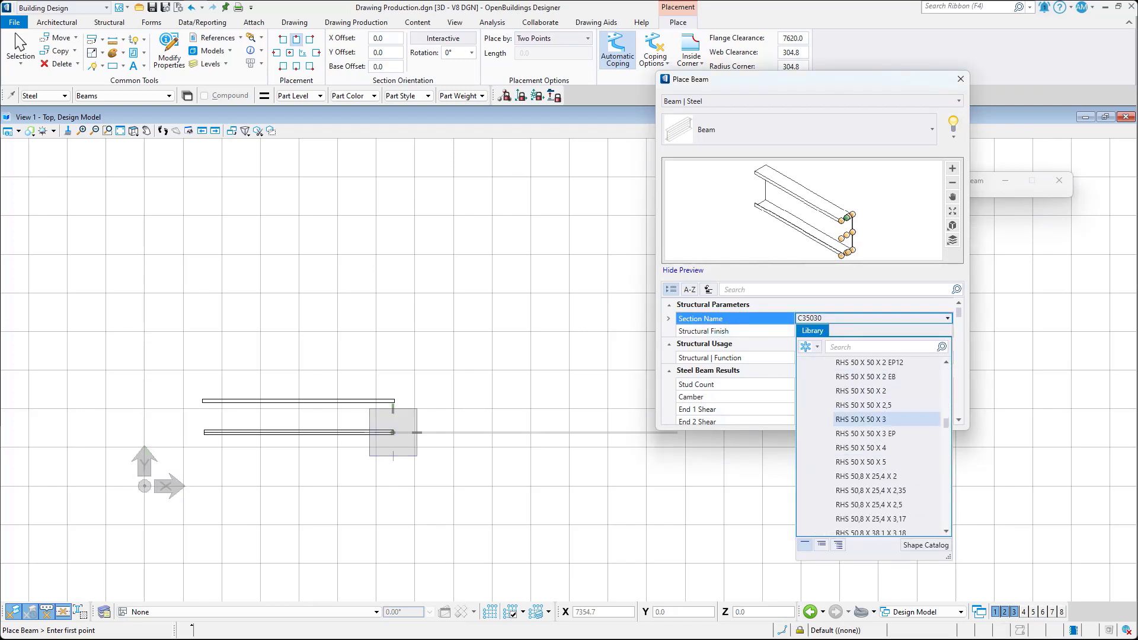
left_click(871, 462)
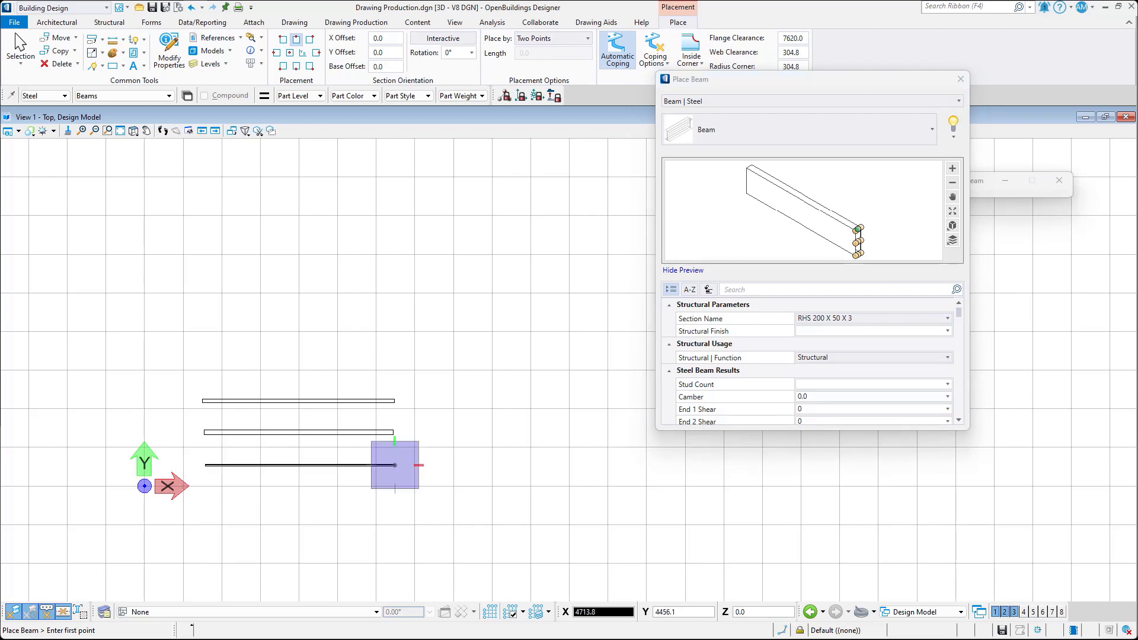
- Copy the three beams together upward twice, at a spacing of about 2300, for three identical groups
left_click(21, 47)
left_click_drag(353, 362, 301, 468)
left_click(60, 51)
left_click(202, 402)
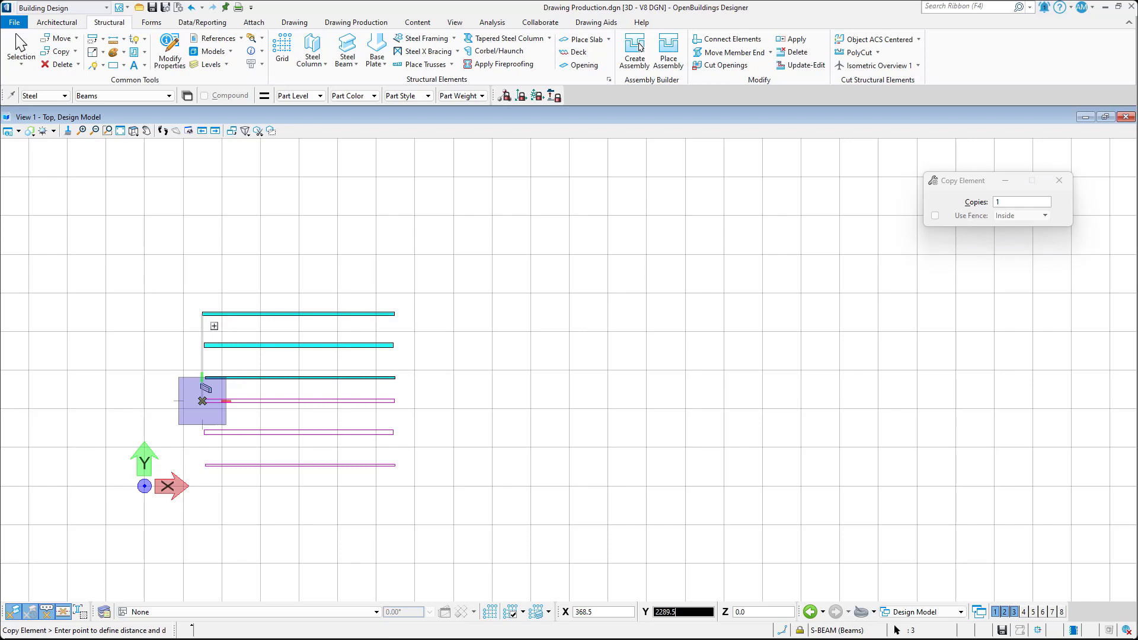
left_click(202, 313)
left_click(203, 225)
right_click(202, 225)
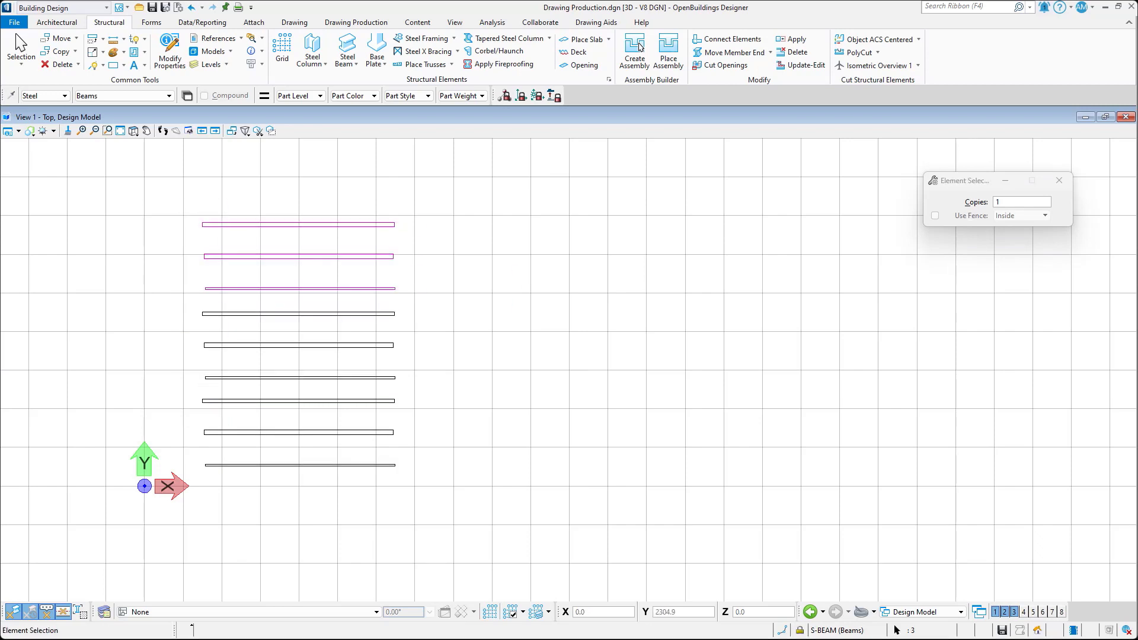
- Clear the selection of copied beams and switch the view to Front
left_click(513, 273)
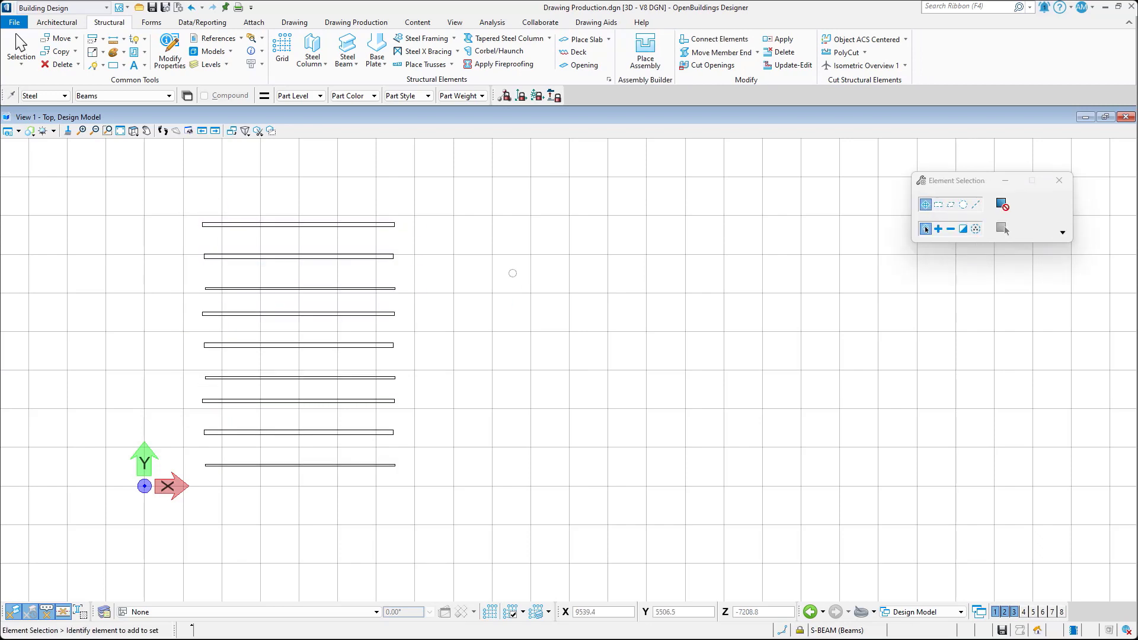
right_click(514, 277, "shift")
left_click(514, 308)
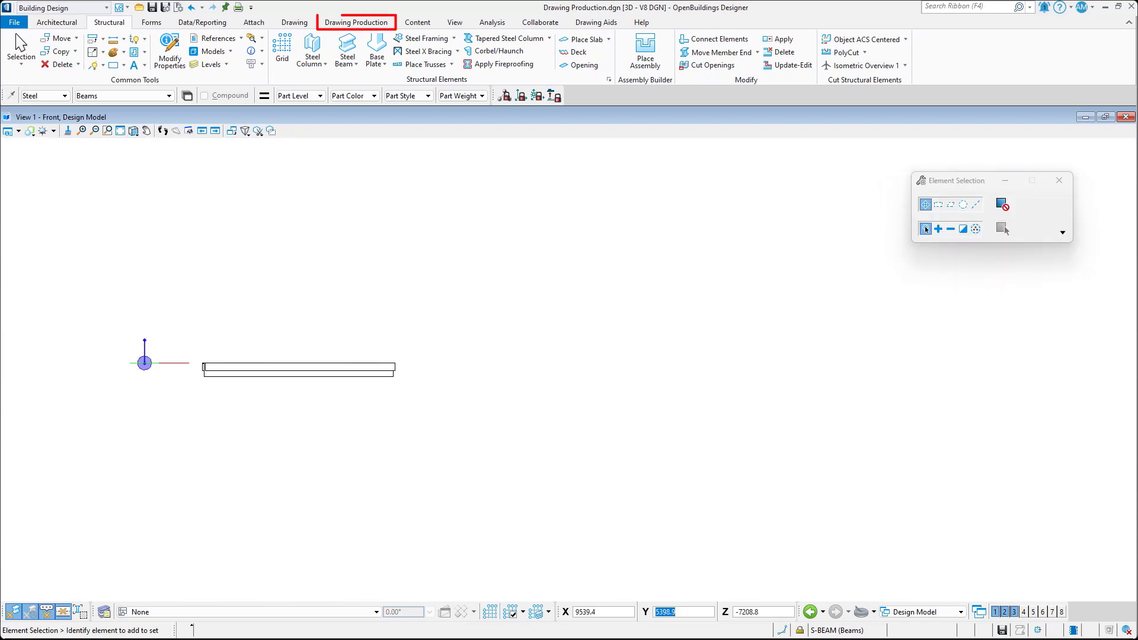
- Place a plan callout with the Struct - Framing Plan drawing seed above the beams, spanning their length and looking down with a depth of about 1767
left_click(356, 22)
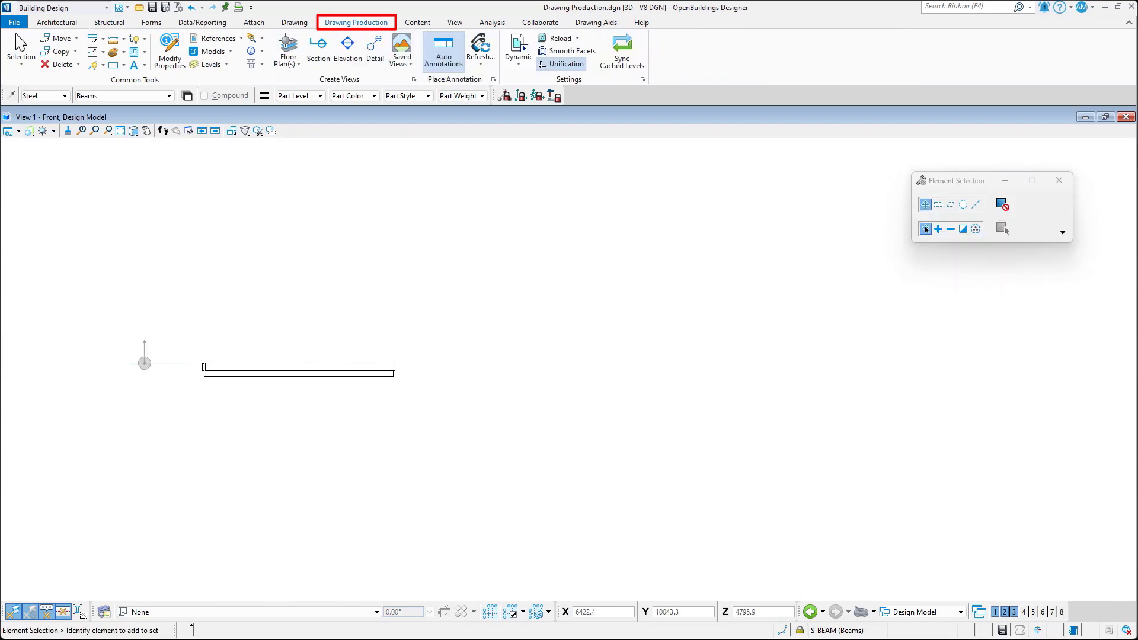
left_click(288, 62)
left_click(300, 95)
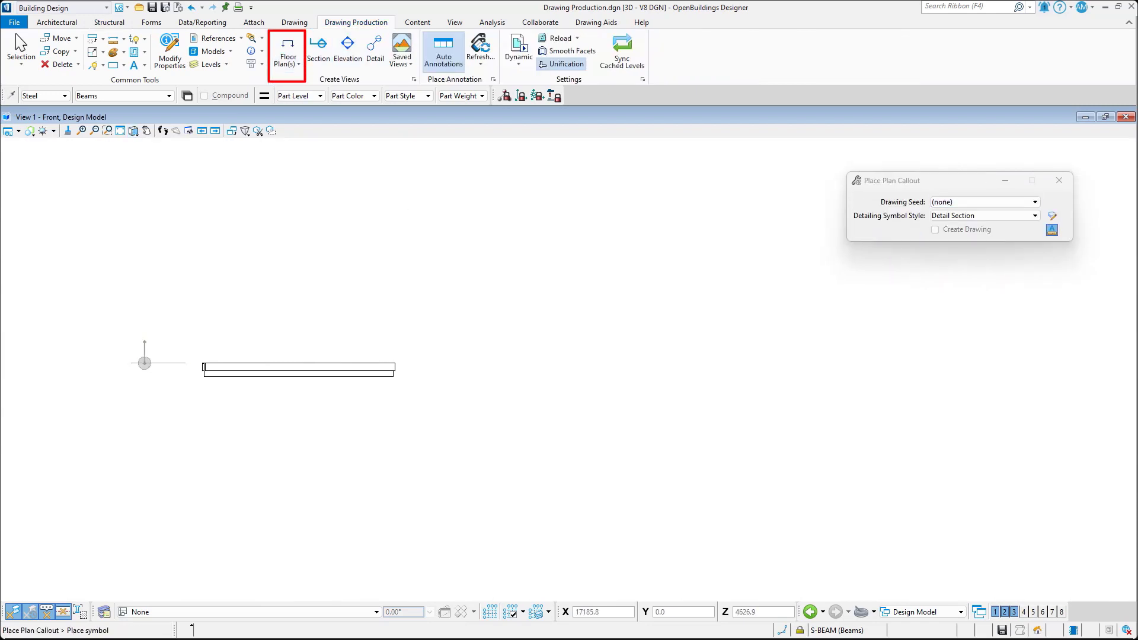
left_click(984, 201)
scroll(996, 282, "down", 2)
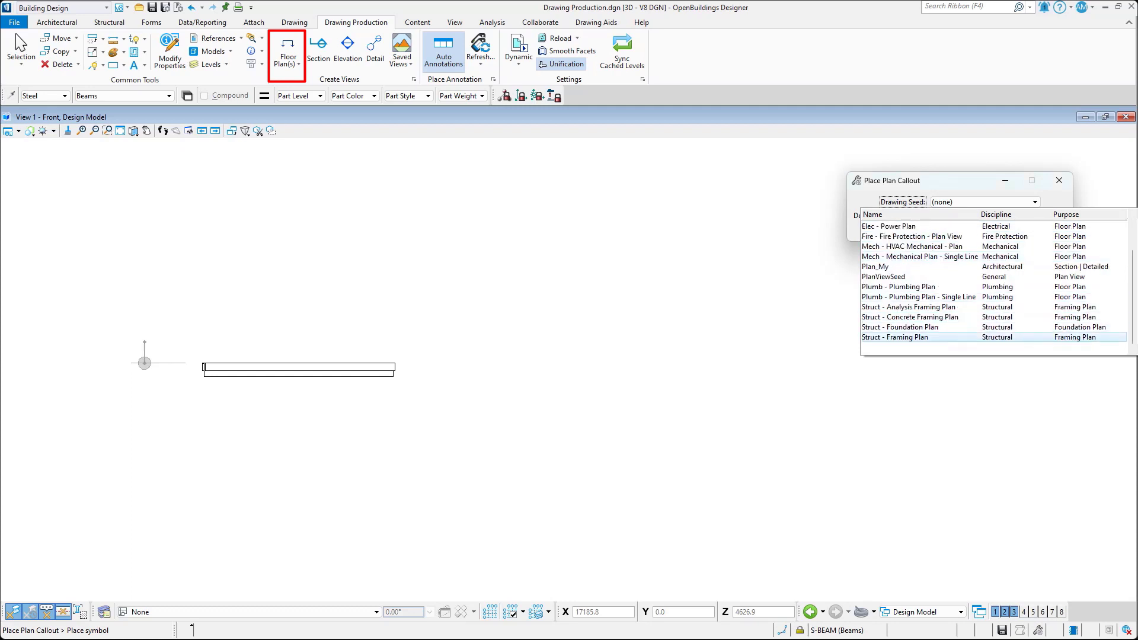
left_click(889, 338)
left_click(185, 333)
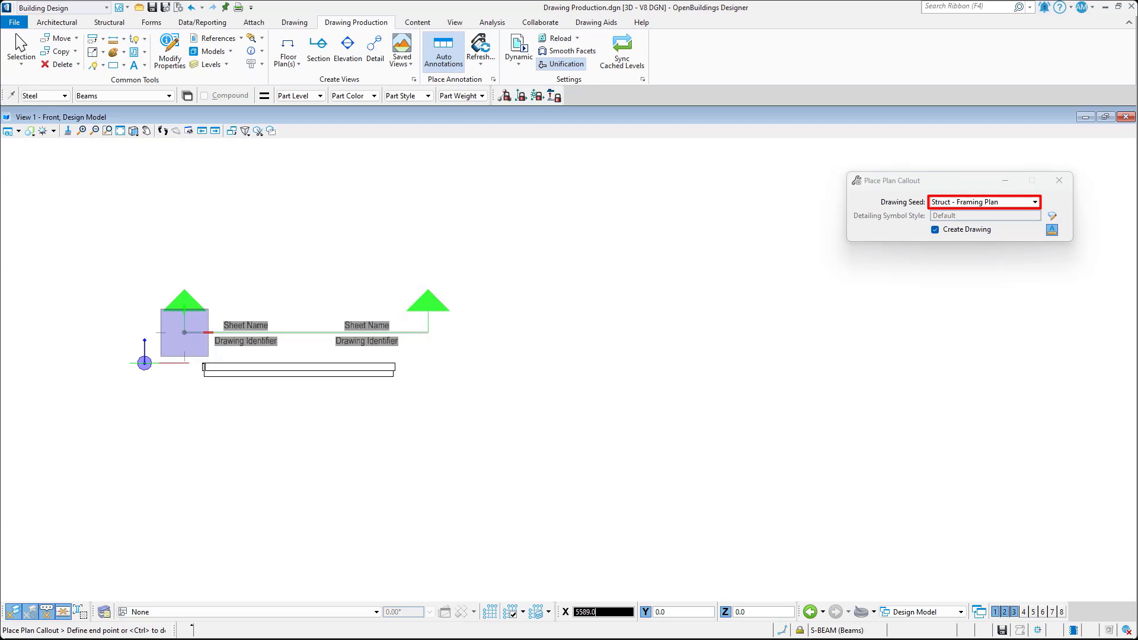
left_click(428, 333)
left_click(428, 401)
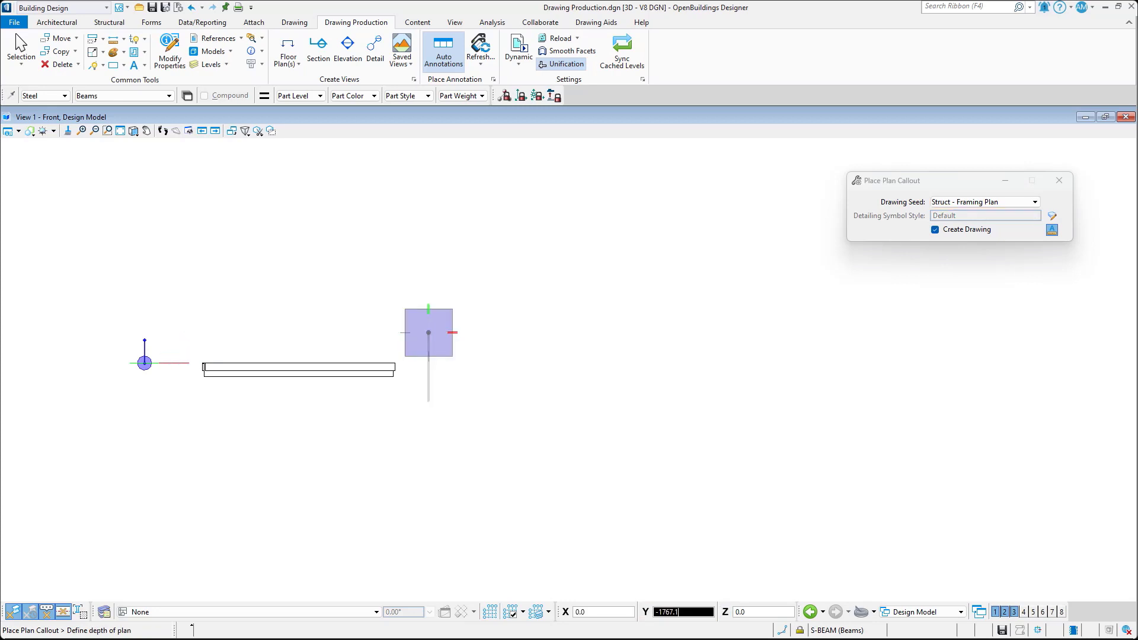
- Create the framing plan drawing model without a sheet model
left_click(658, 368)
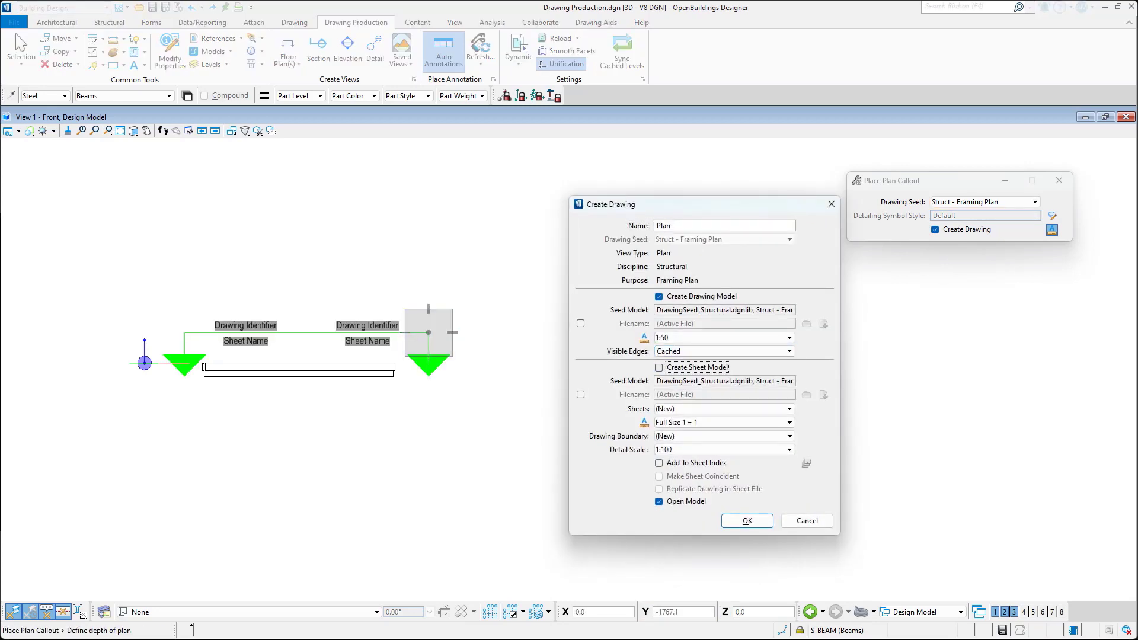
left_click(747, 520)
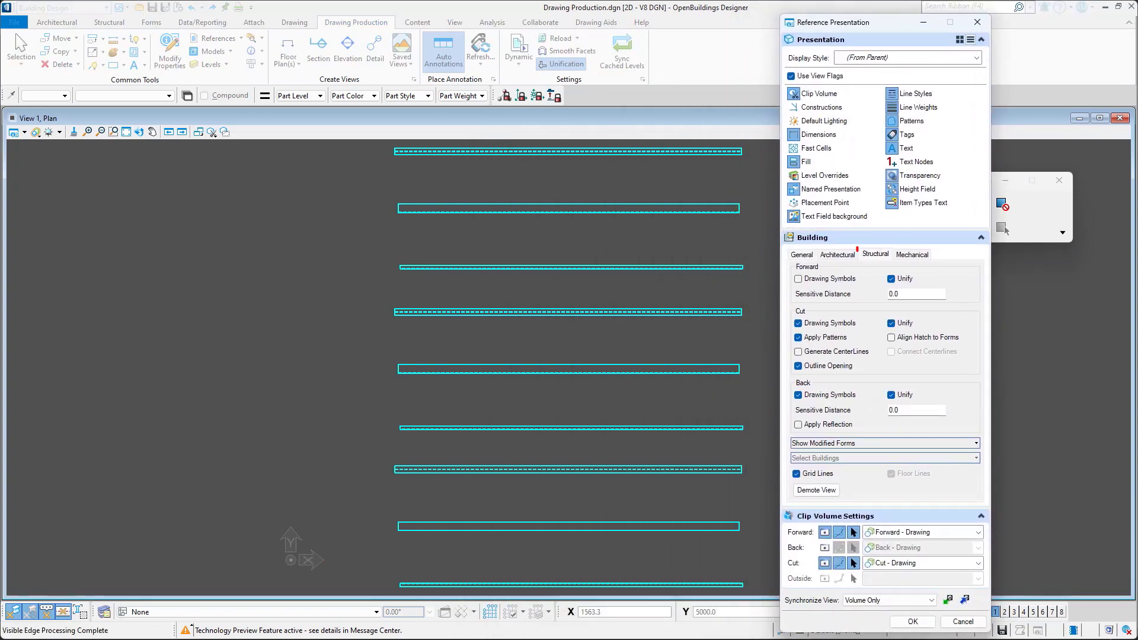
- Delete all structural drawing rules from the plan reference's presentation except the No display rule
left_click(876, 254)
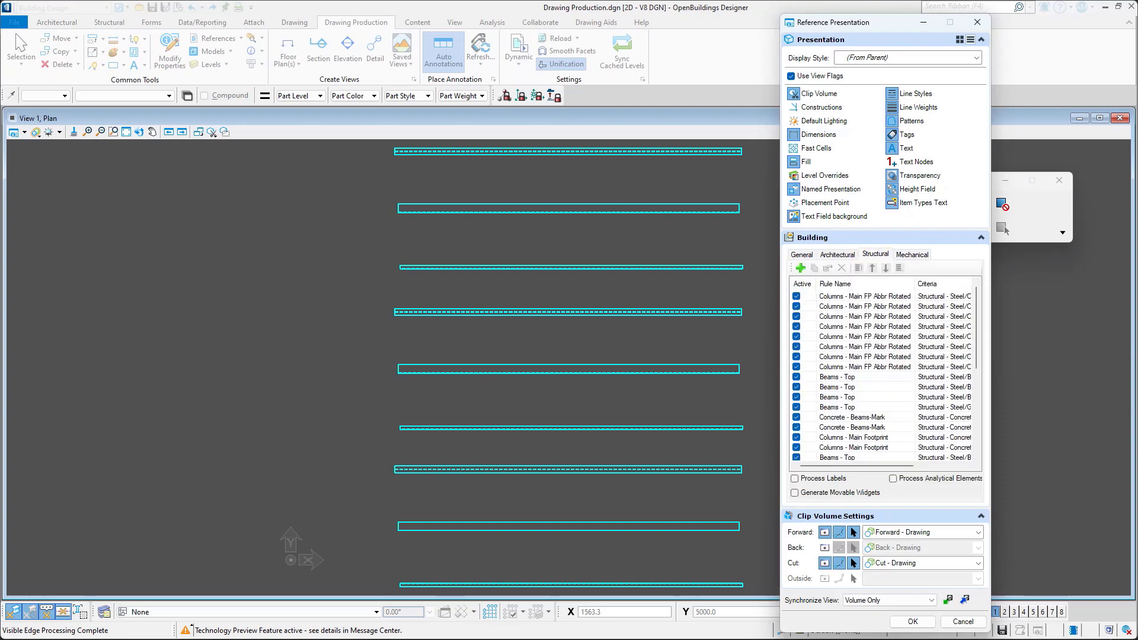
left_click(865, 296)
scroll(880, 372, "down", 6)
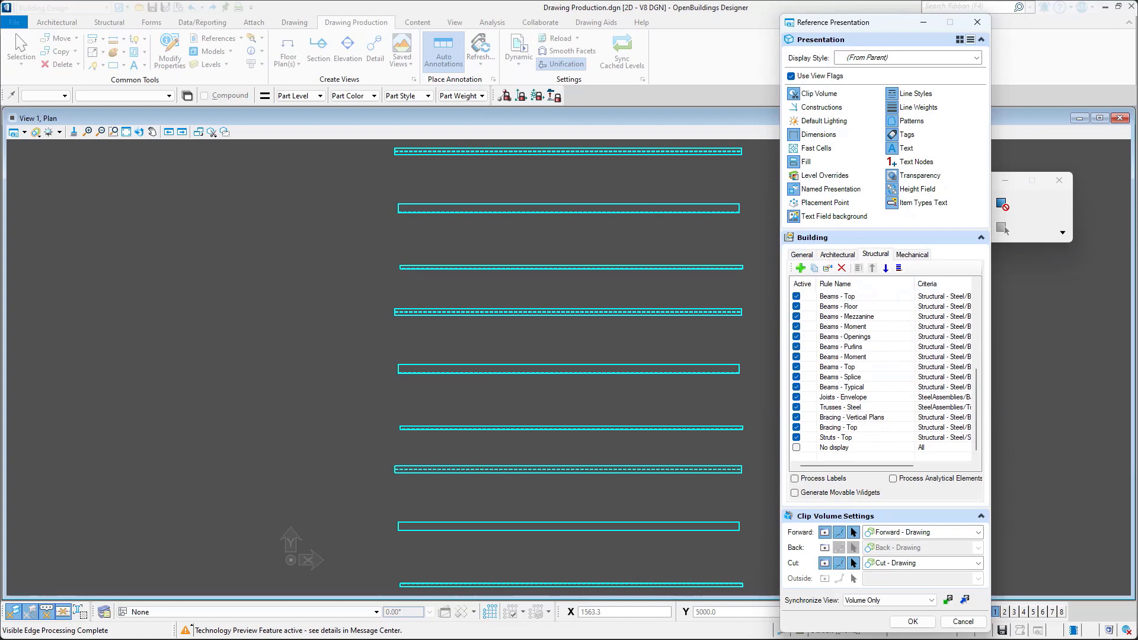
left_click(864, 437, "shift")
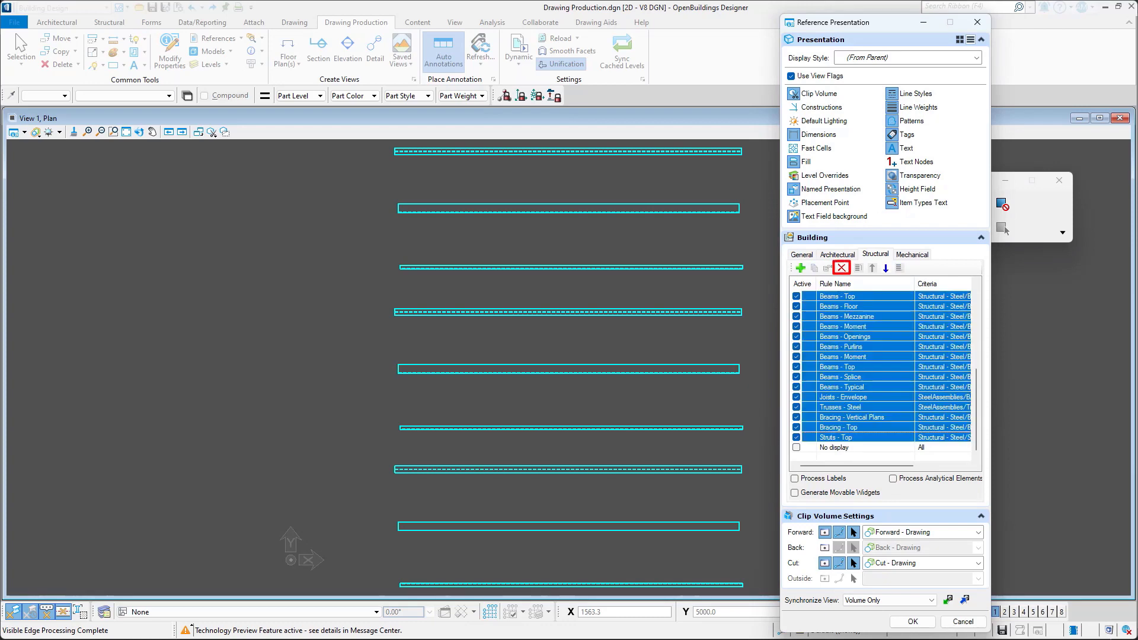
left_click(842, 268)
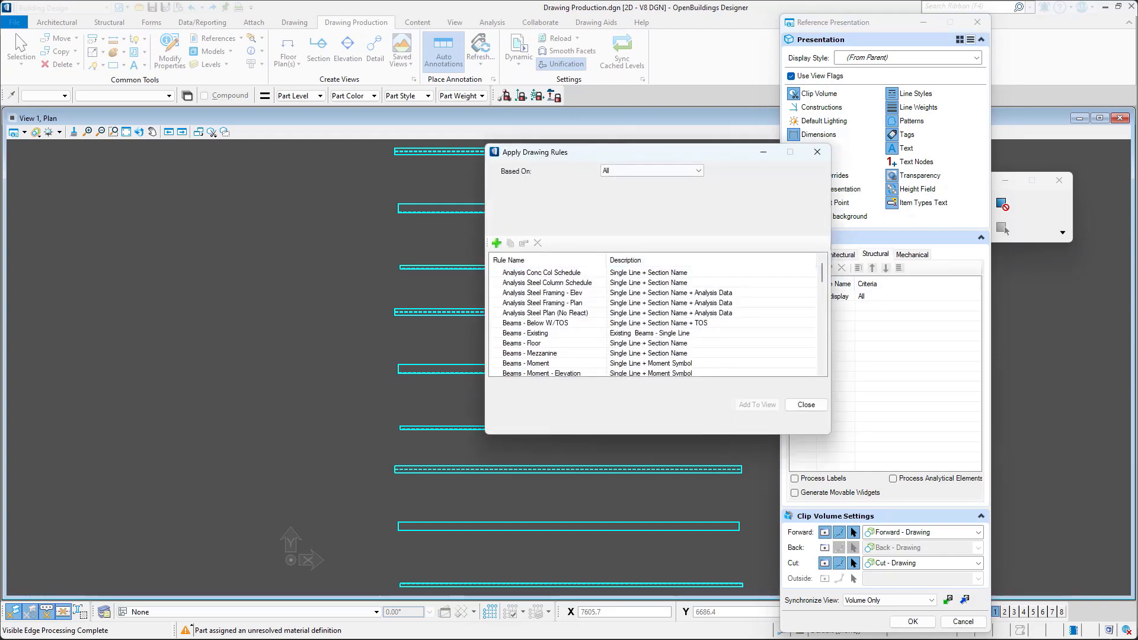
- Add the Beams - Floor drawing rule to the view, based on All elements
left_click_drag(593, 152, 868, 134)
scroll(867, 286, "down", 4)
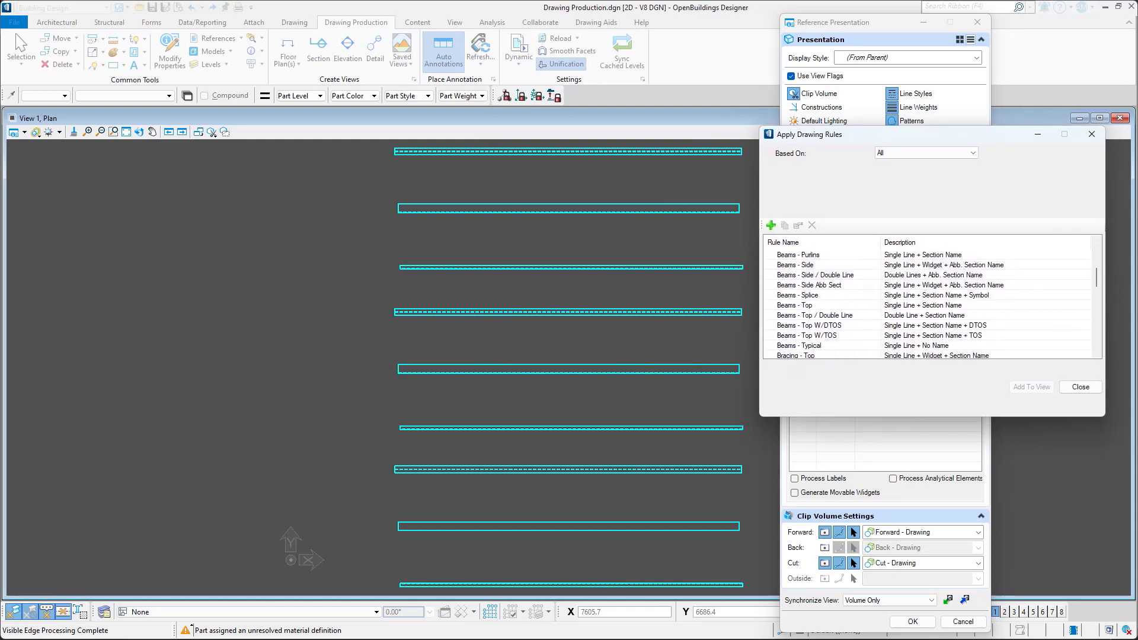
scroll(867, 287, "down", 2)
scroll(867, 287, "up", 6)
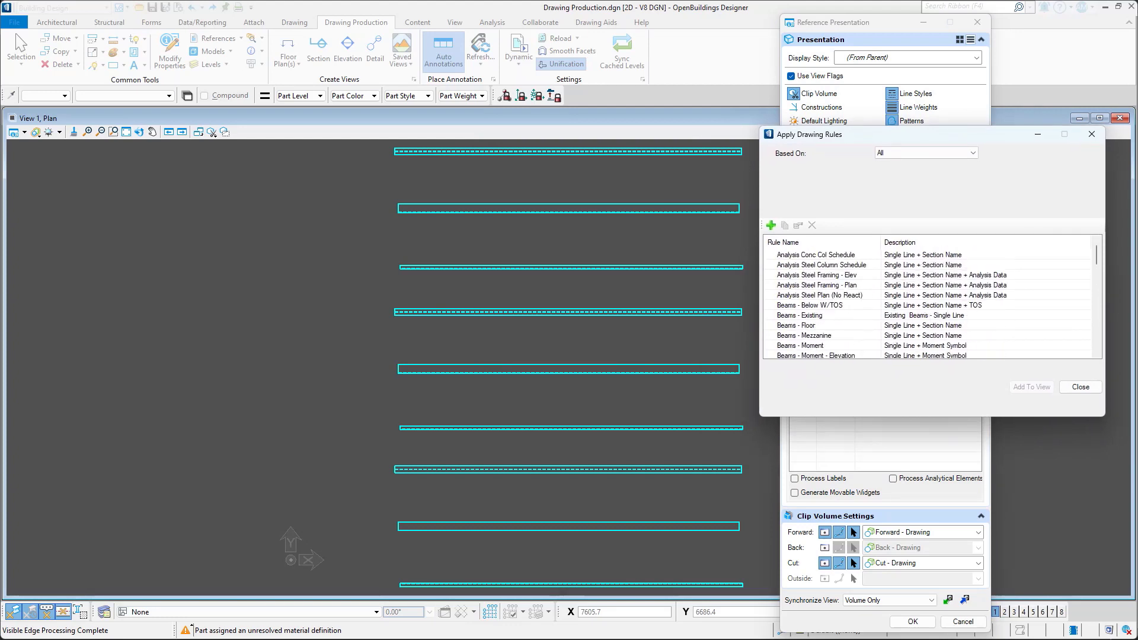
left_click(796, 324)
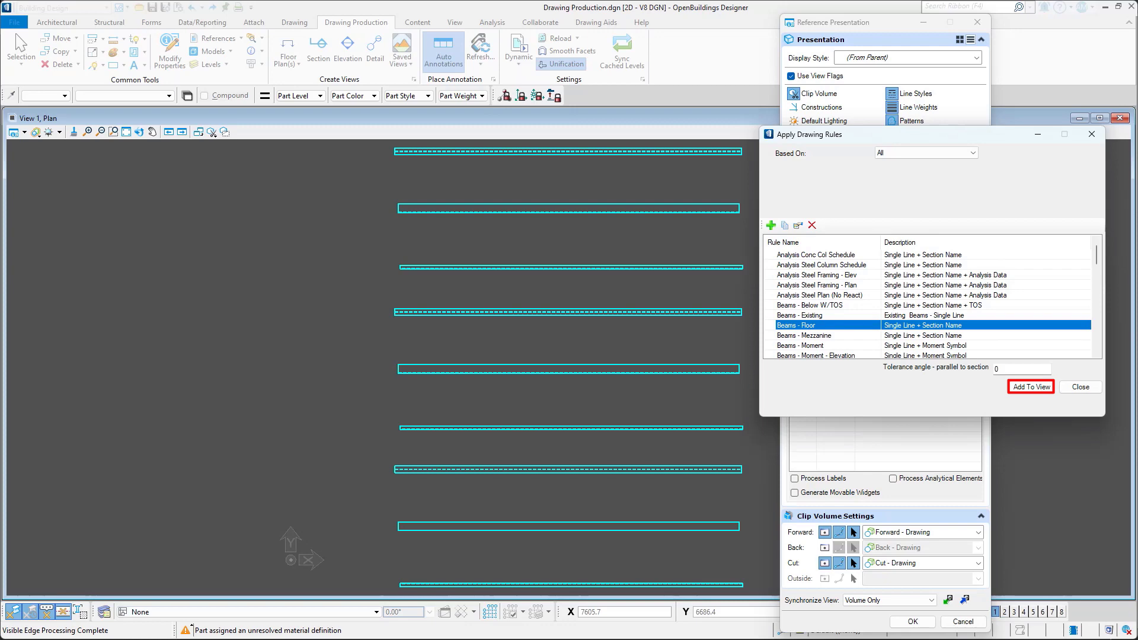
left_click(1031, 387)
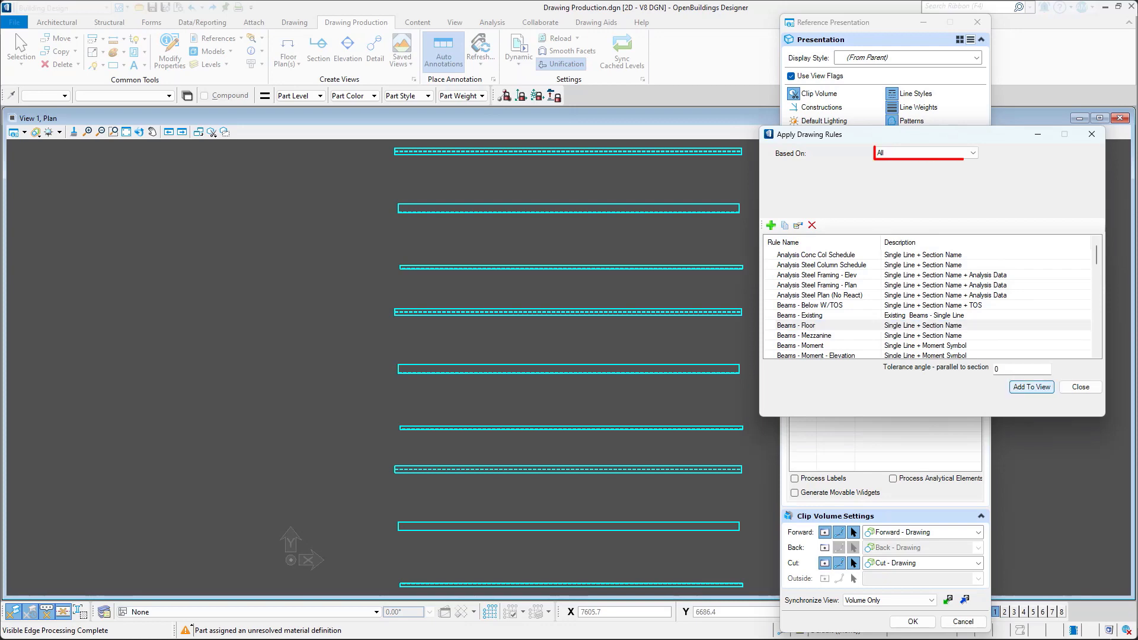
left_click(1079, 386)
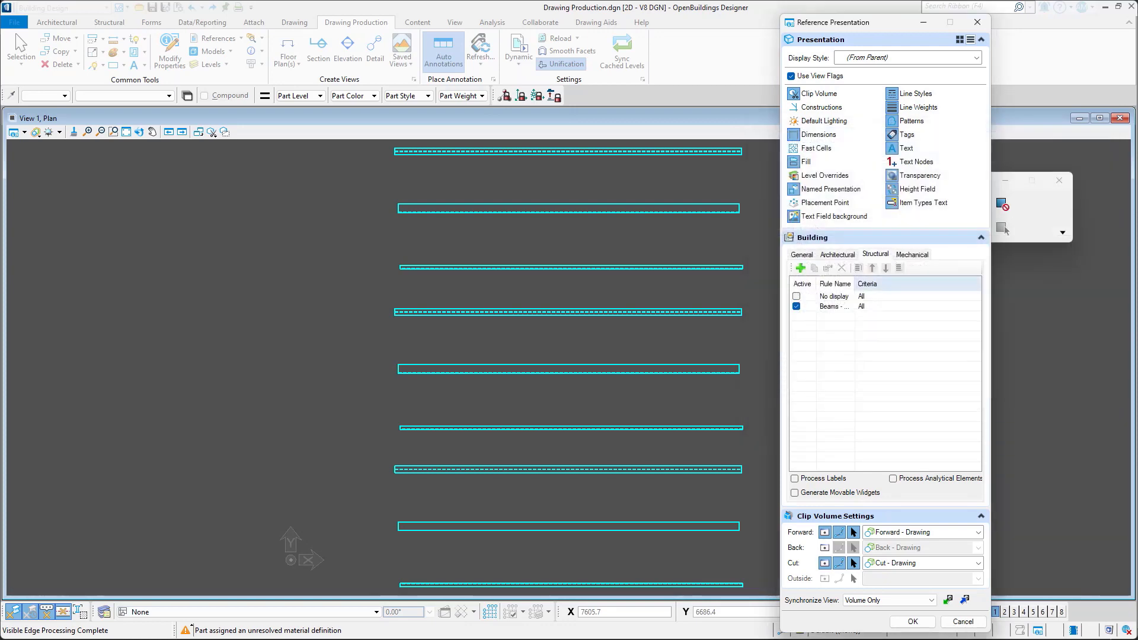
- Move the No display rule below the Beams - Floor rule and apply the presentation settings to the plan
left_click(834, 295)
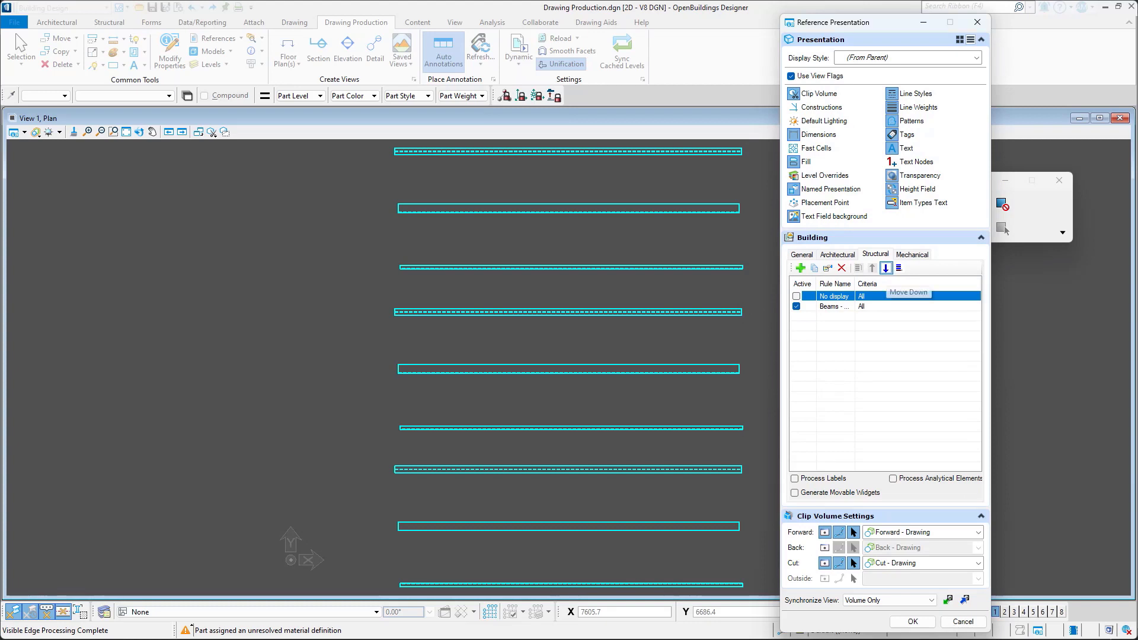
left_click(885, 267)
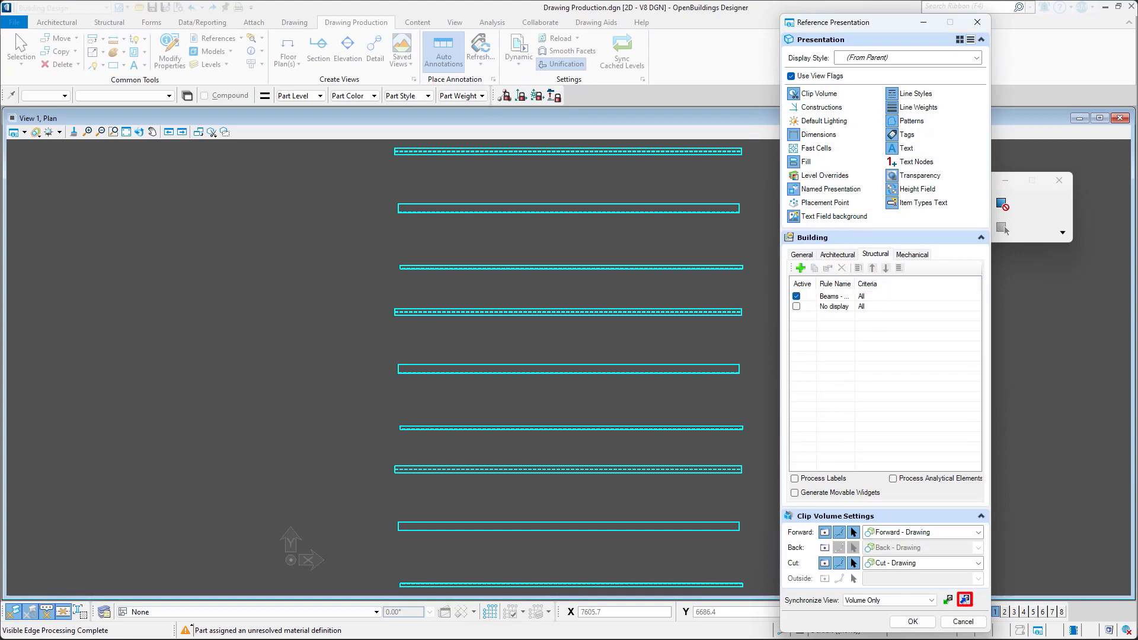
key("Return")
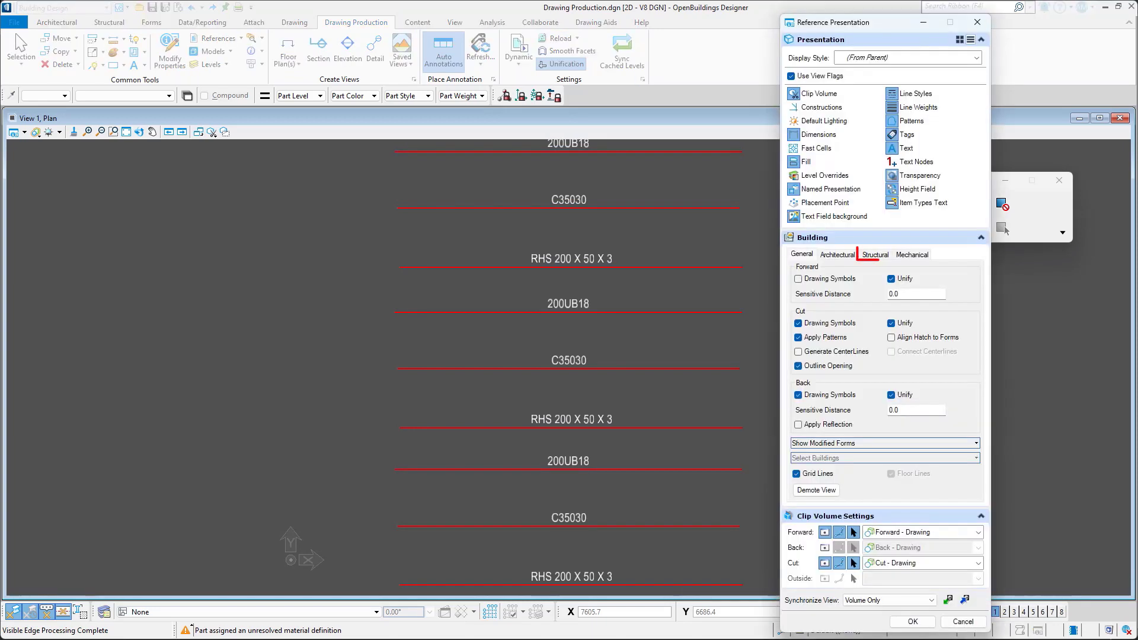
- Start applying another structural drawing rule to the plan reference and base it on a Selection Set
key("ctrl+Tab")
key("ctrl+Tab")
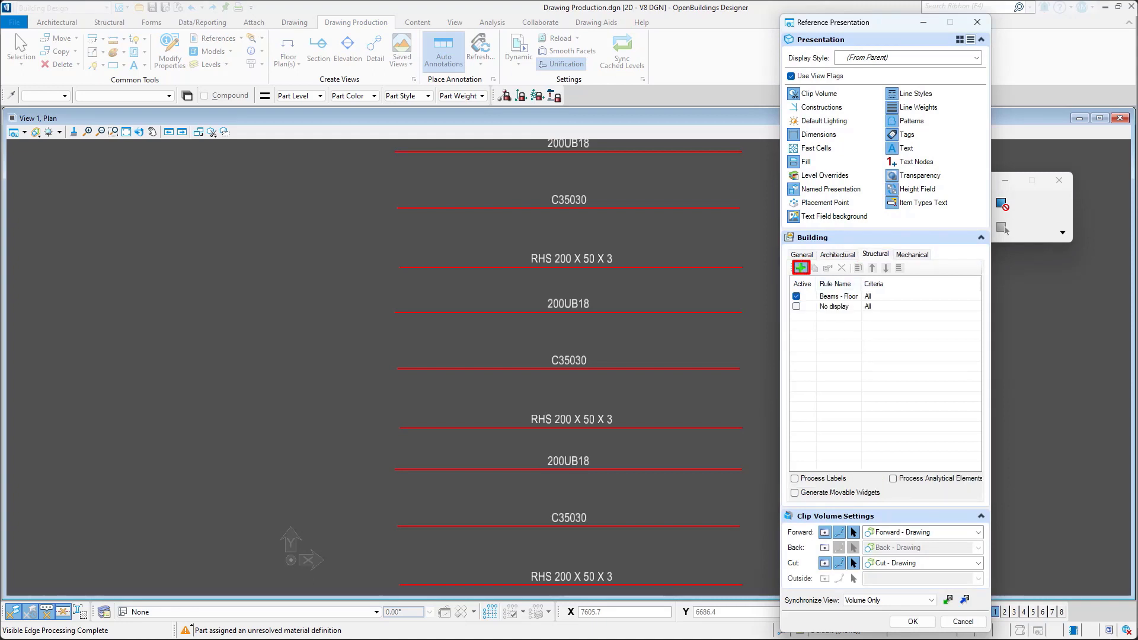
left_click(801, 268)
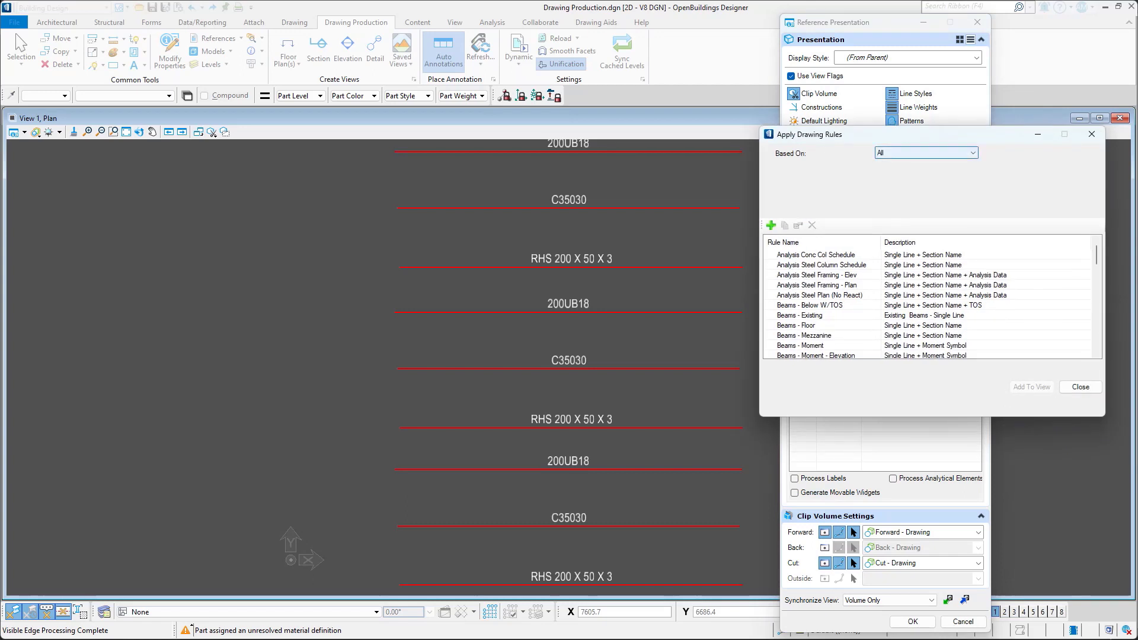
left_click(927, 153)
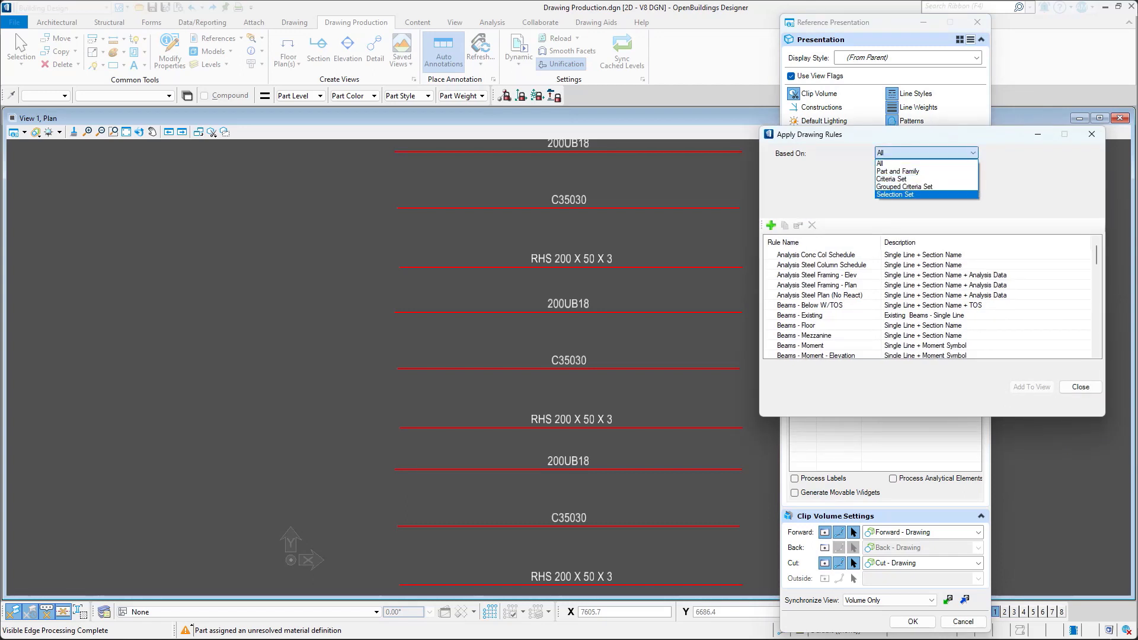
left_click(895, 195)
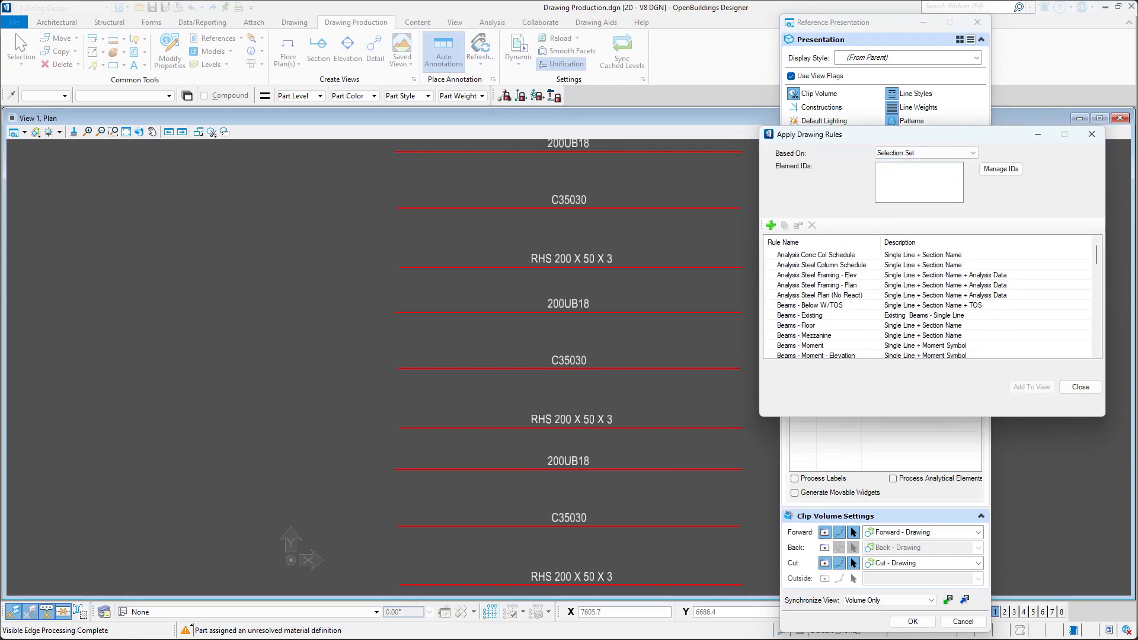
- Add the five consecutive beams from the uppermost C35030 down to the second RHS 200 X 50 X 3 to the rule's selection set
left_click(1002, 169)
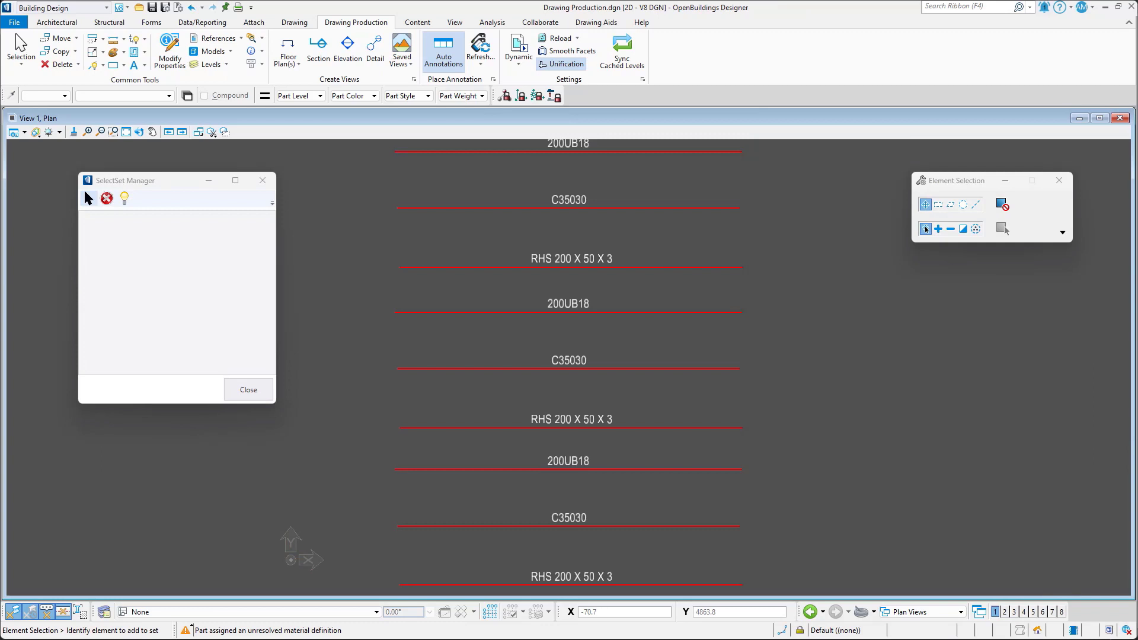
left_click(89, 198)
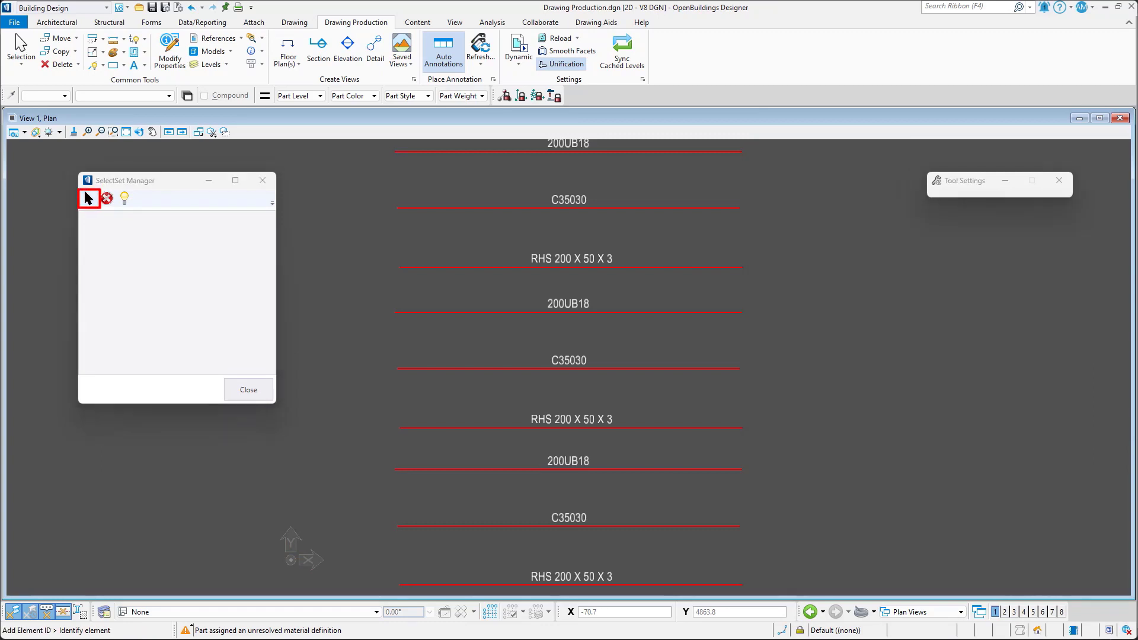
left_click_drag(447, 189, 445, 445)
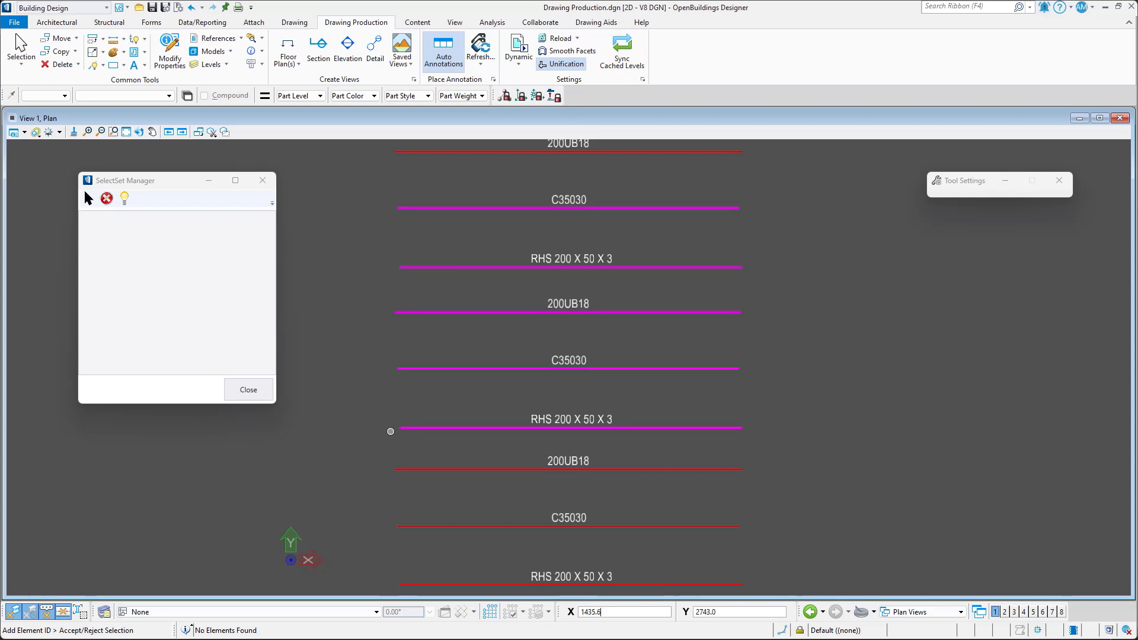
left_click(341, 276)
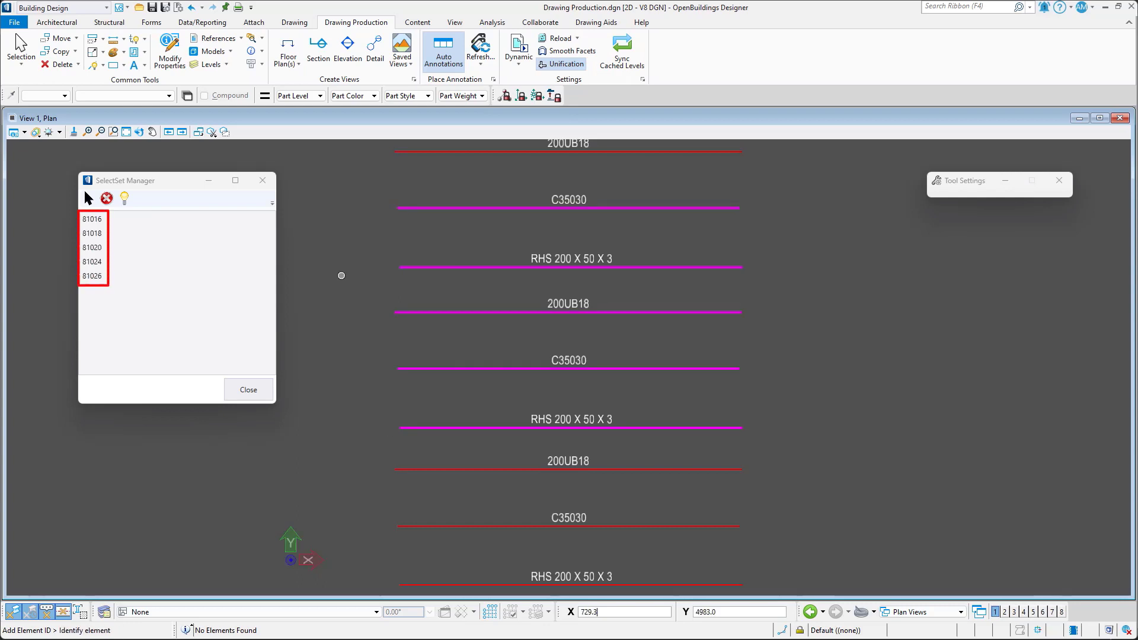
left_click(248, 389)
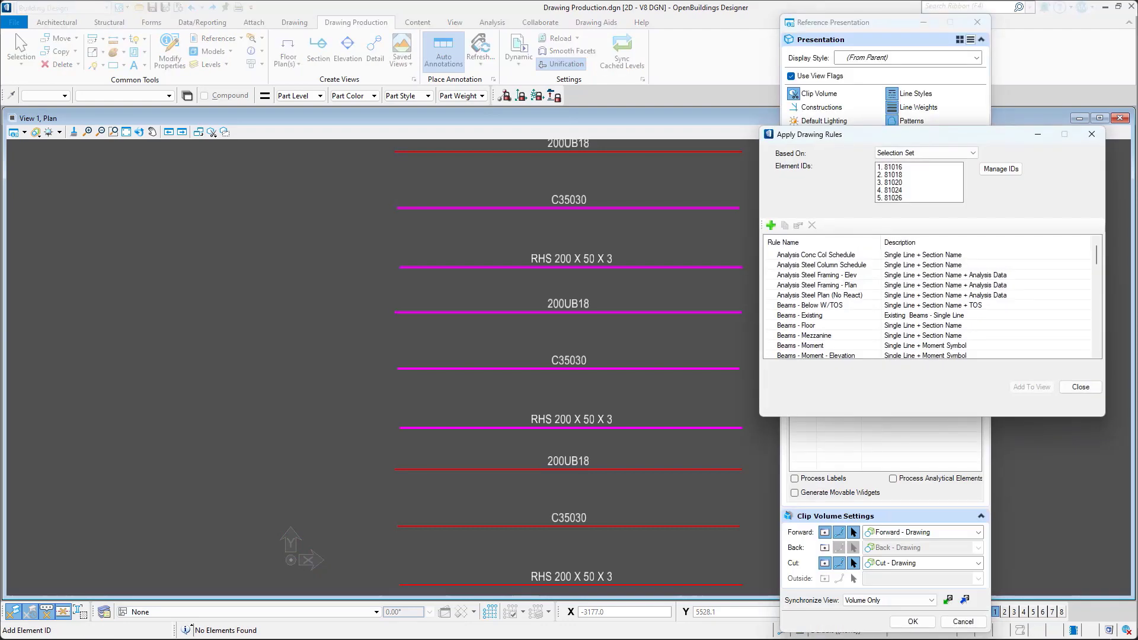
- Add the Beams - Side drawing rule to the view and move it above the Beams - Floor rule
scroll(931, 302, "down", 2)
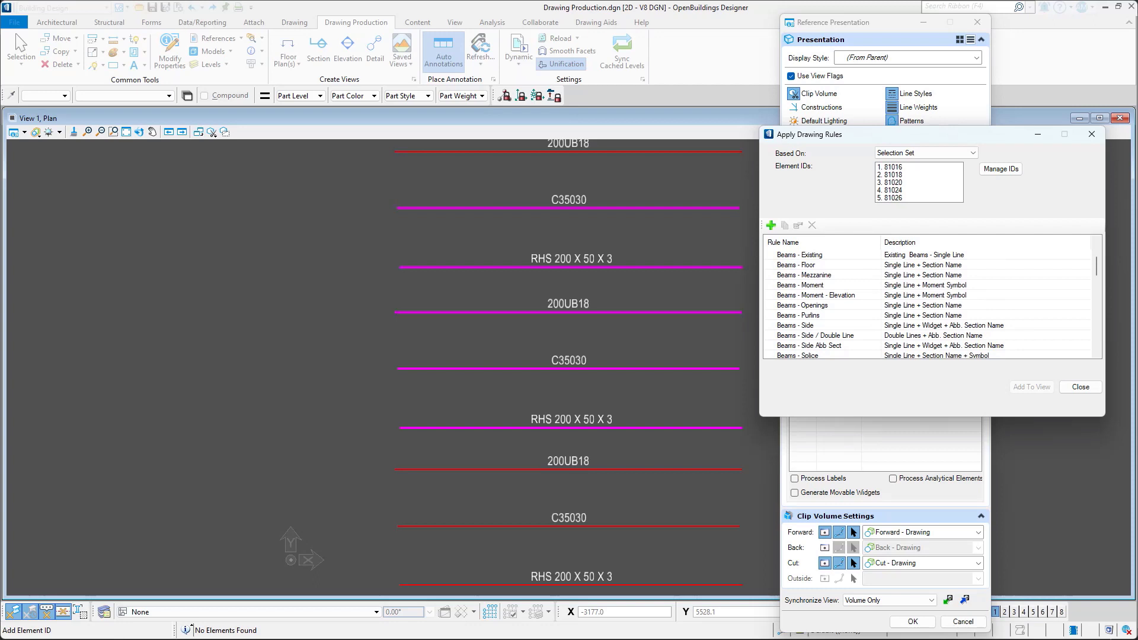
left_click(795, 326)
left_click(1031, 386)
left_click(1031, 387)
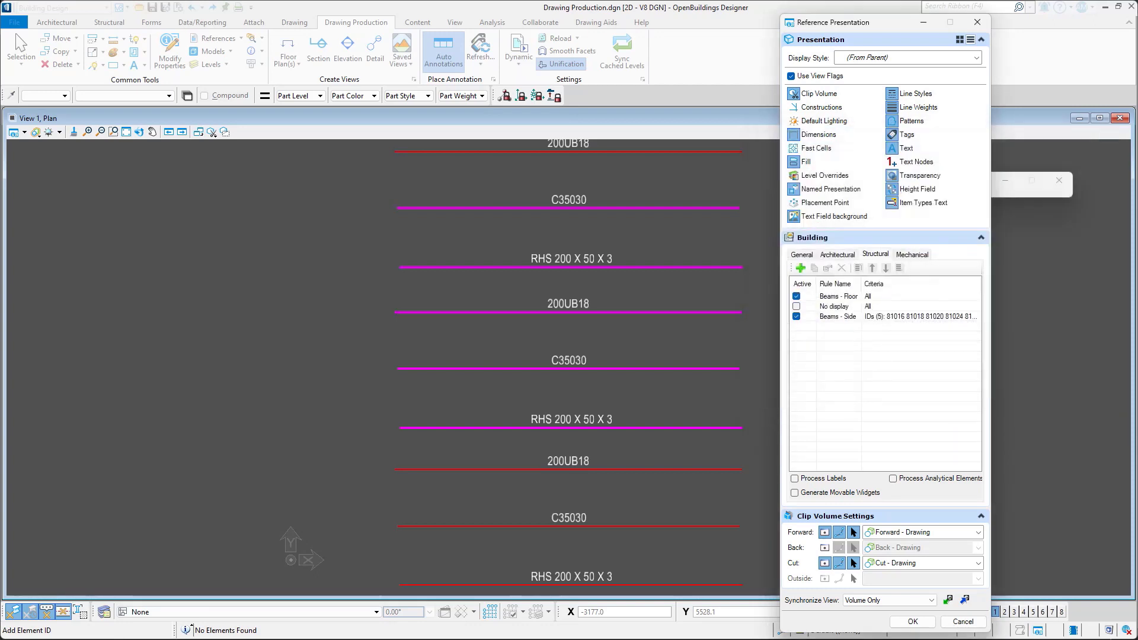
left_click(889, 315)
left_click(858, 268)
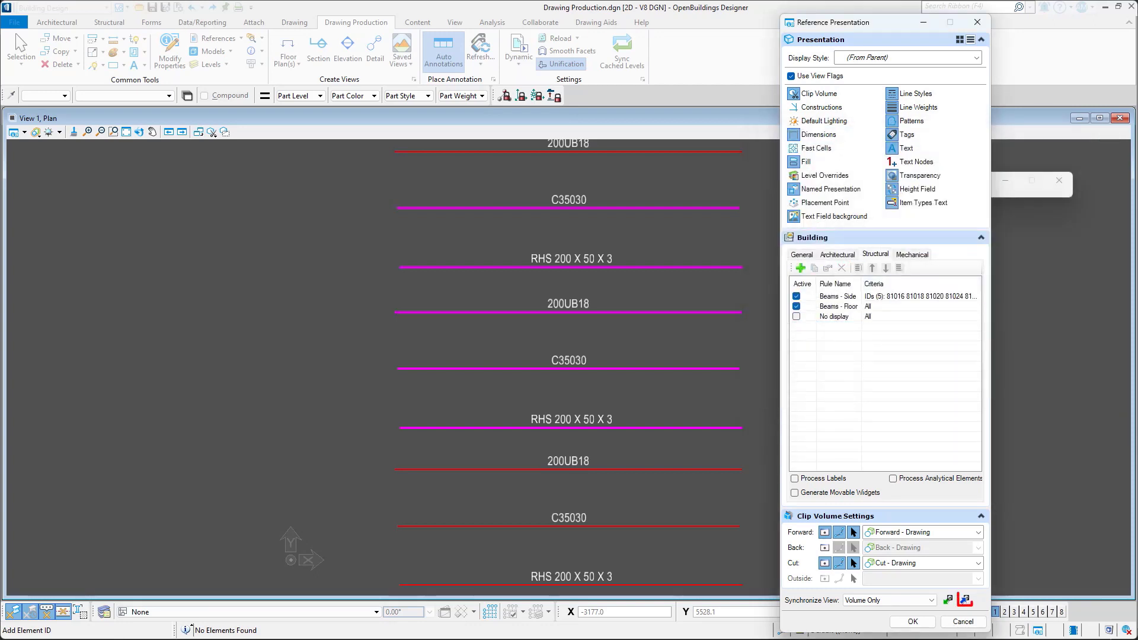
- Apply the reference presentation settings to the plan and reload the drawing
left_click(965, 599)
left_click(965, 600)
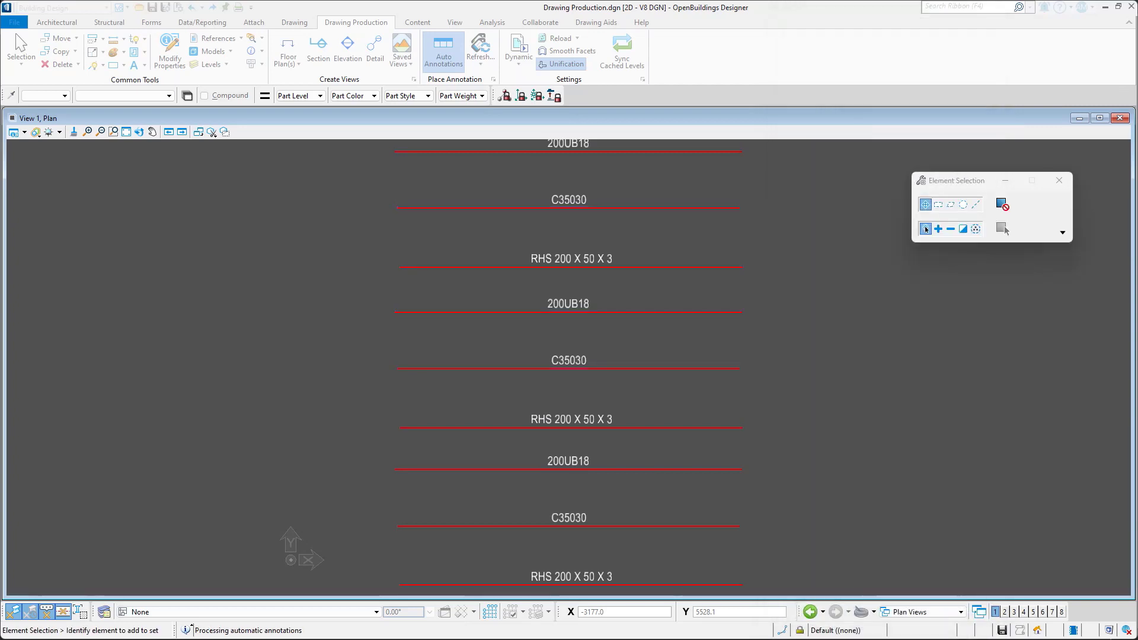
left_click(556, 38)
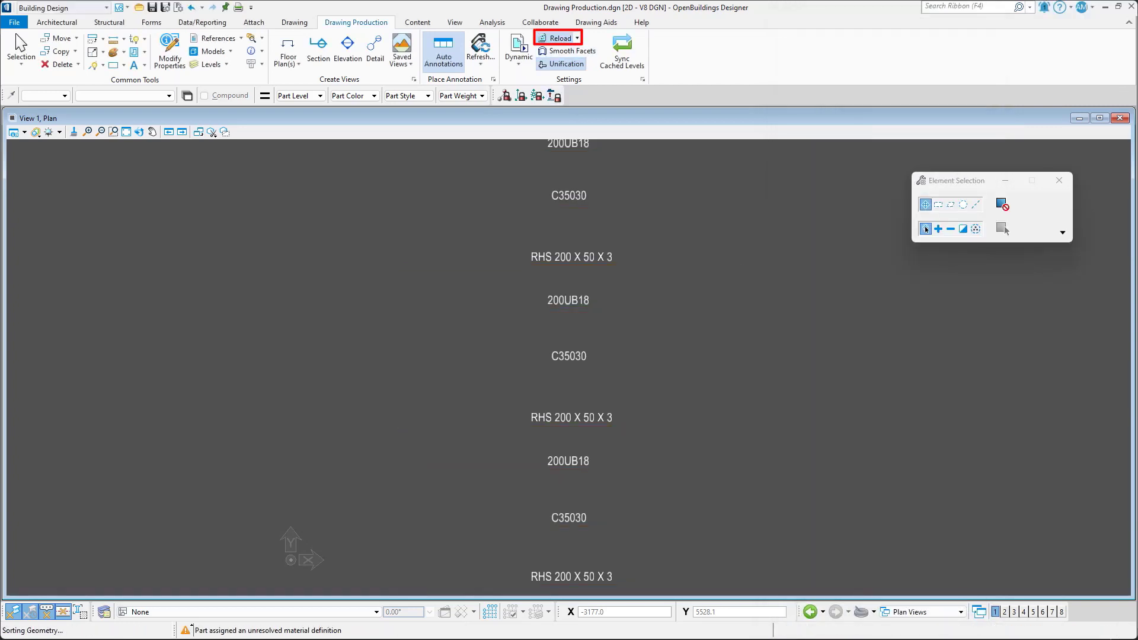